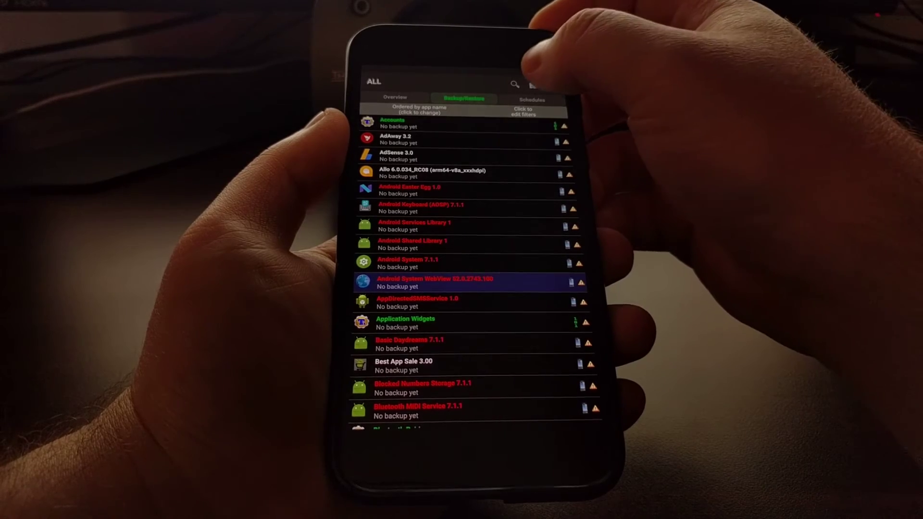
left_click(532, 84)
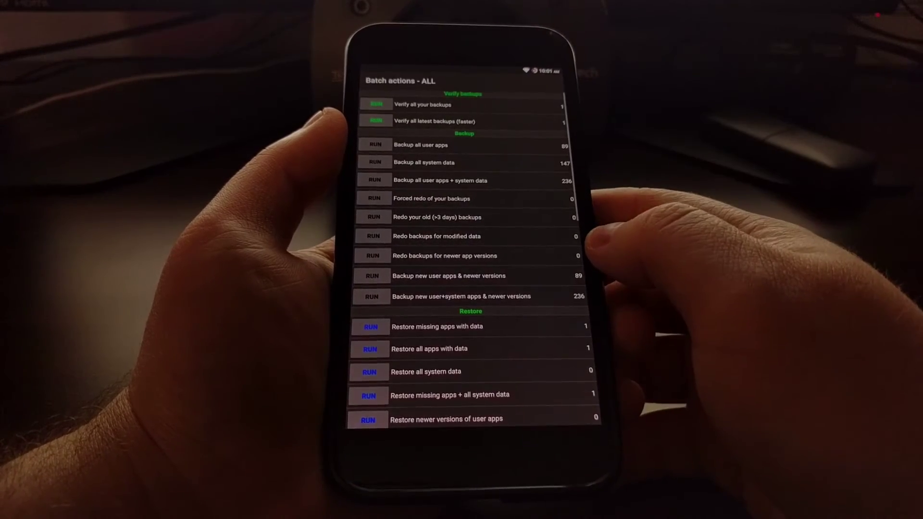
scroll(469, 253, "down", 4)
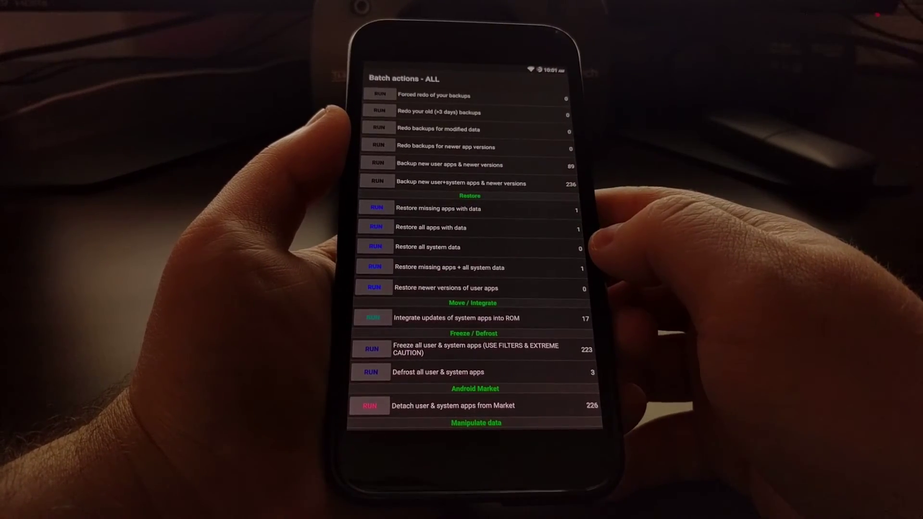
scroll(469, 253, "up", 4)
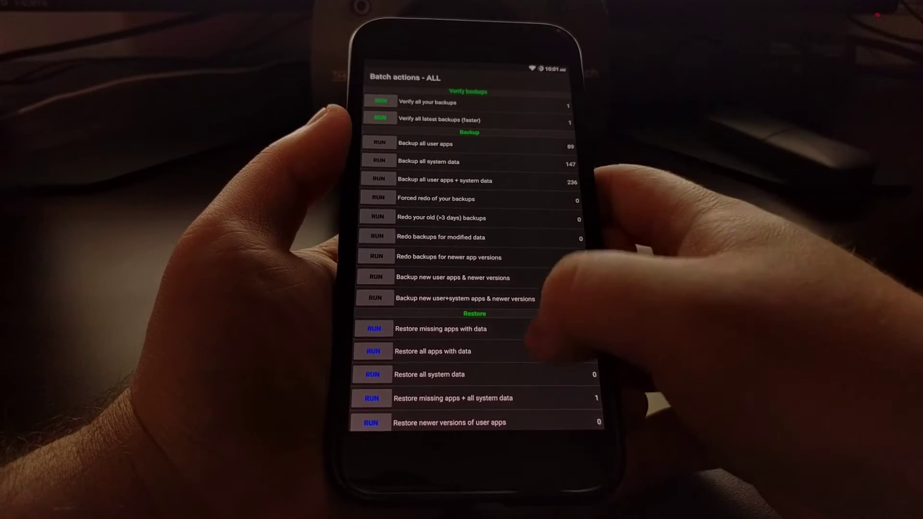
scroll(469, 252, "down", 3)
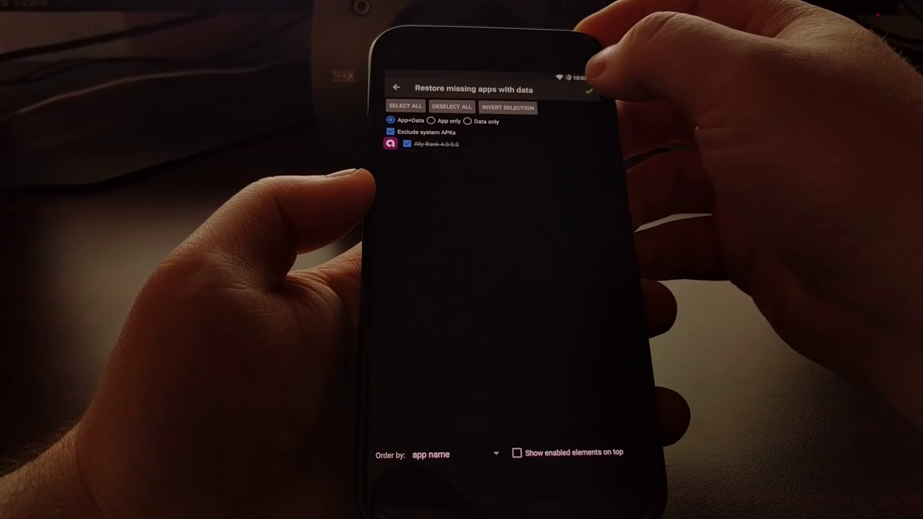
- Launch the 'Restore missing apps with data' run for Ally Bank 4.0.0.2 as App+Data
left_click(589, 91)
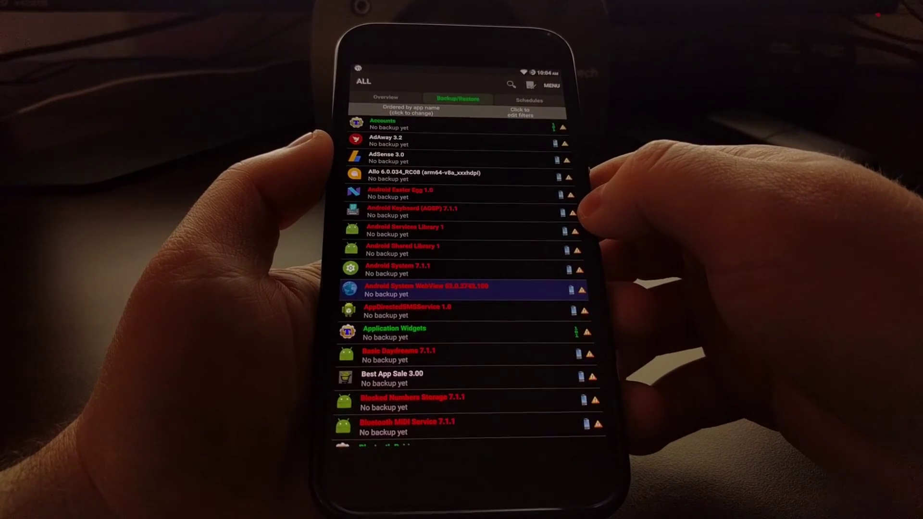
- Pull down the notification shade to check the Ally Bank batch restore result
left_click_drag(404, 69, 404, 217)
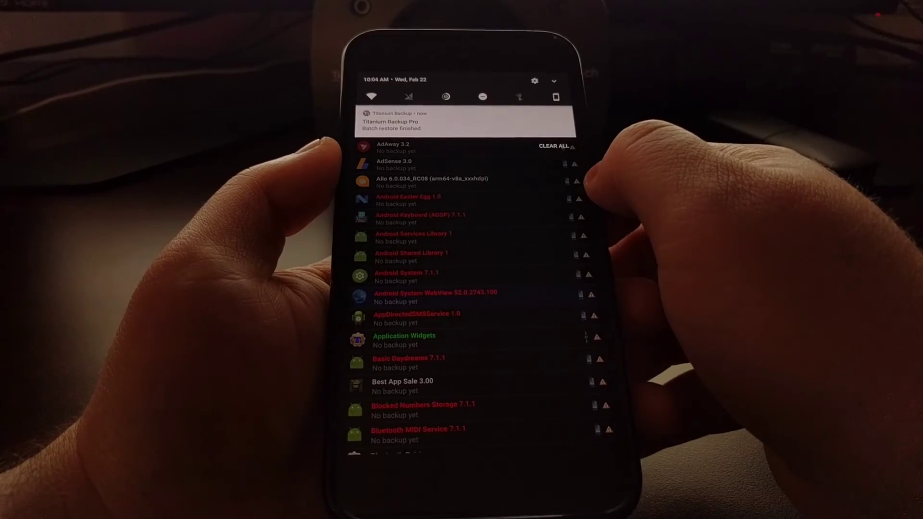
- Dismiss the 'Batch restore finished' notification and return to the home screen
left_click_drag(465, 123, 563, 123)
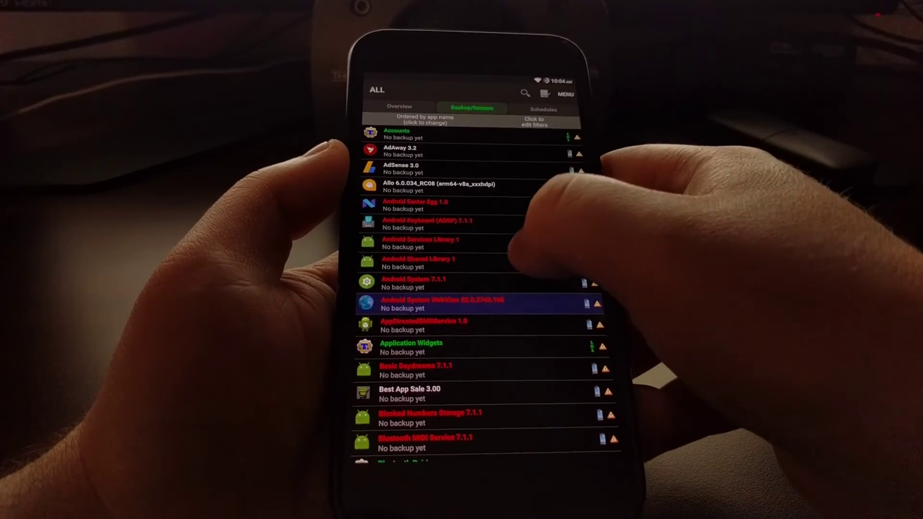
key("Home")
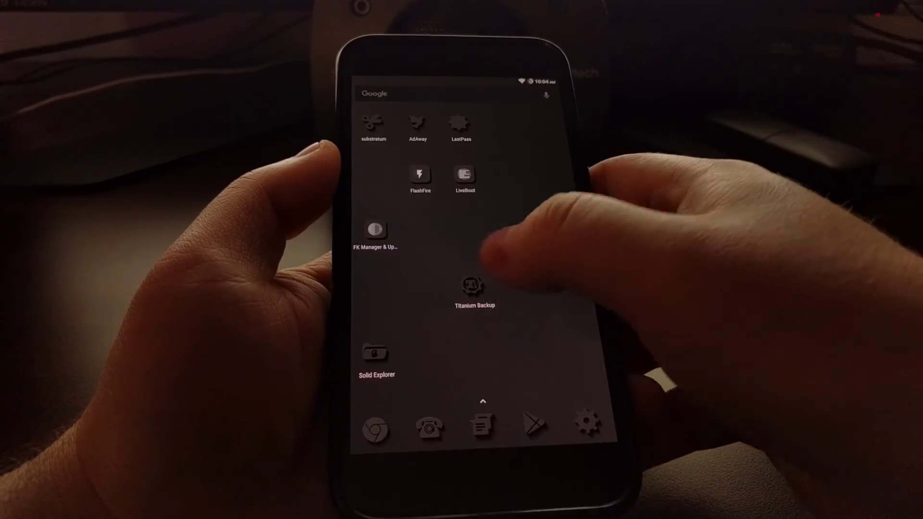
- Relaunch Titanium Backup, past the warning, to view Ally Bank 4.0.0.2 with one backup, then go home
left_click(473, 289)
left_click(474, 283)
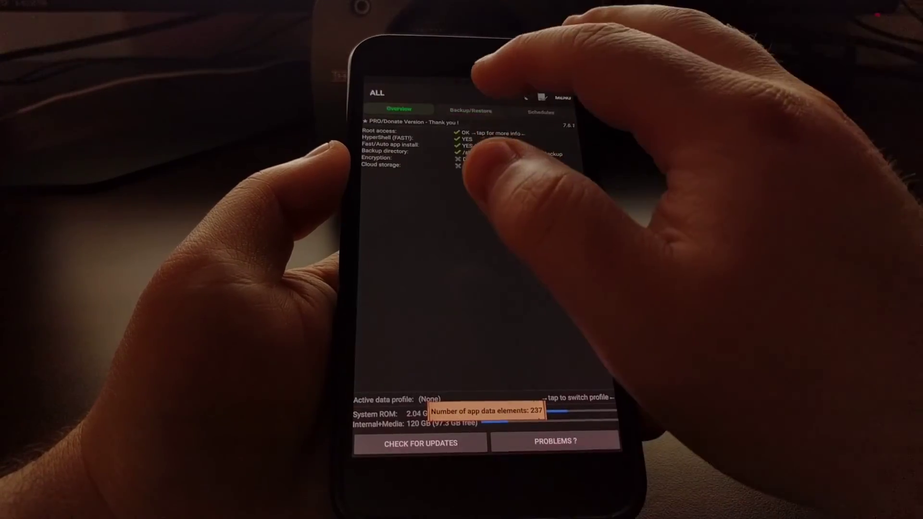
left_click(468, 110)
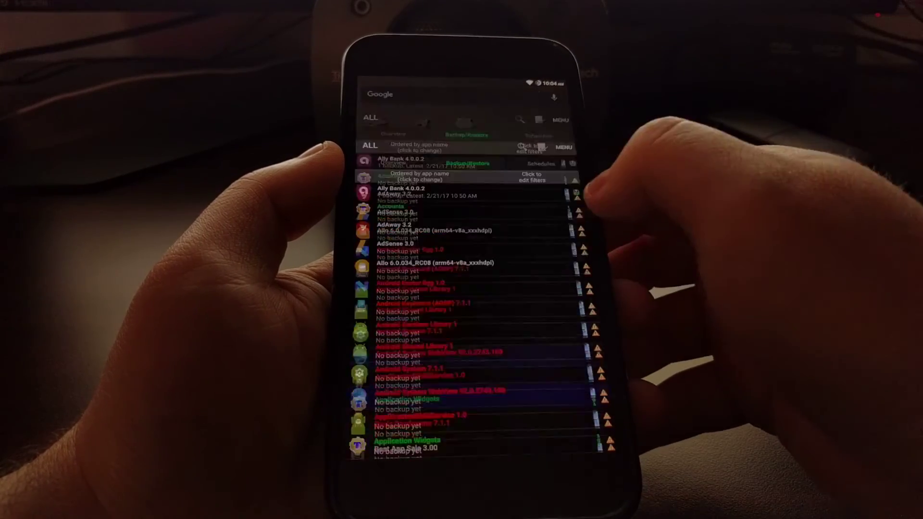
key("Home")
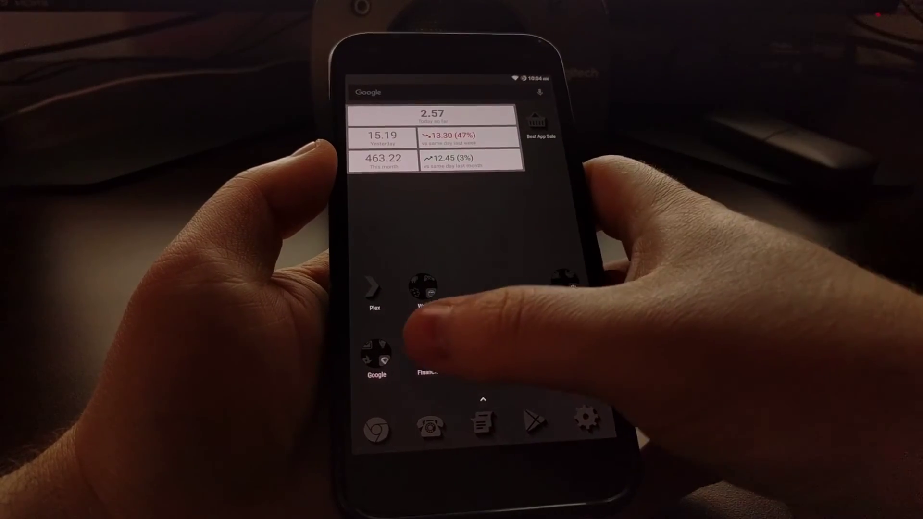
- Open the Financial home-screen folder to find the reinstalled Ally Bank app
left_click(429, 361)
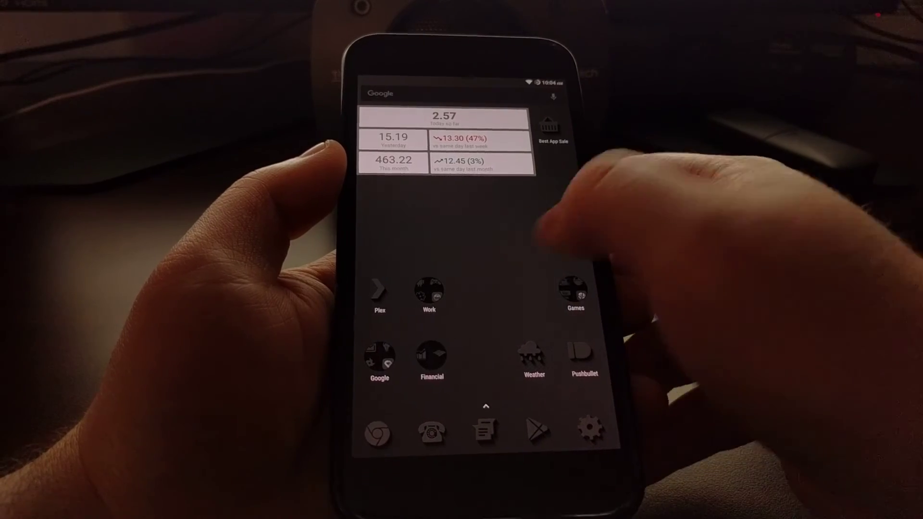